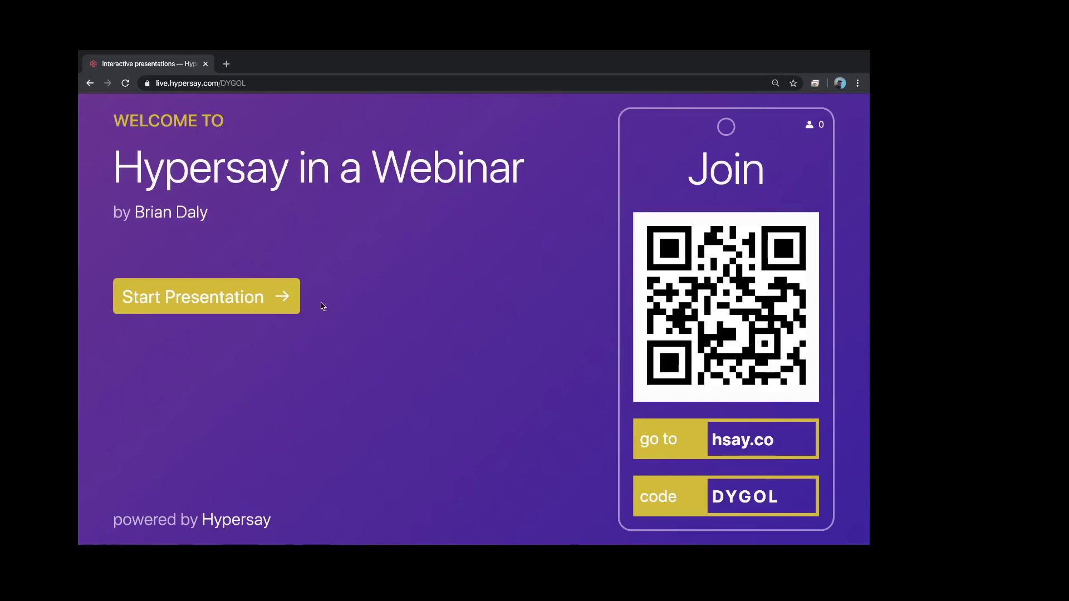
# Start the Hypersay in a Webinar presentation and open the list of content types under the title slide
pyautogui.click(279, 298)
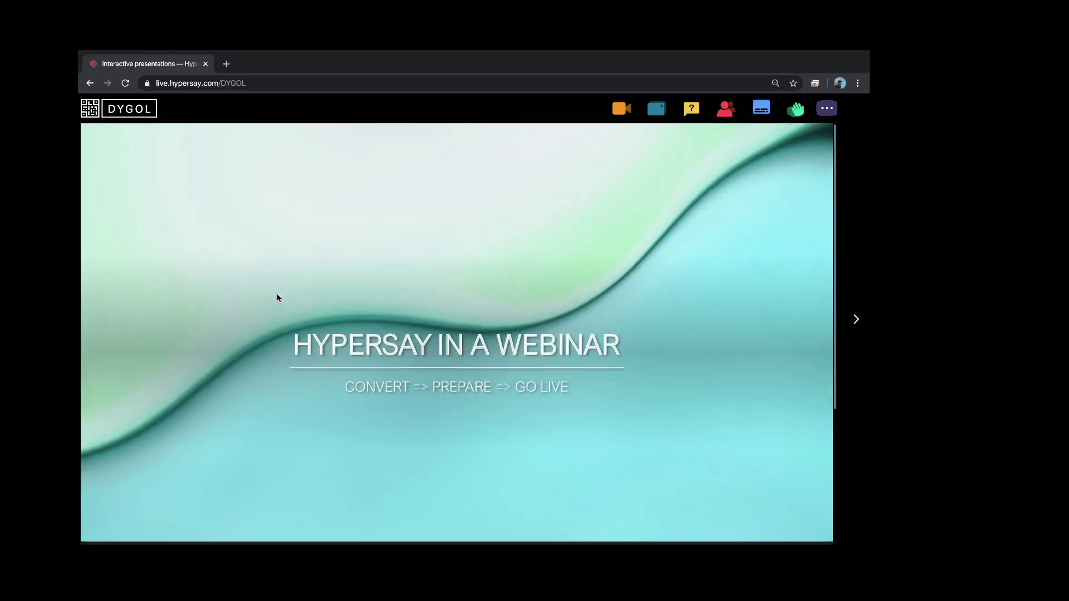
pyautogui.scroll(-1, 277, 298)
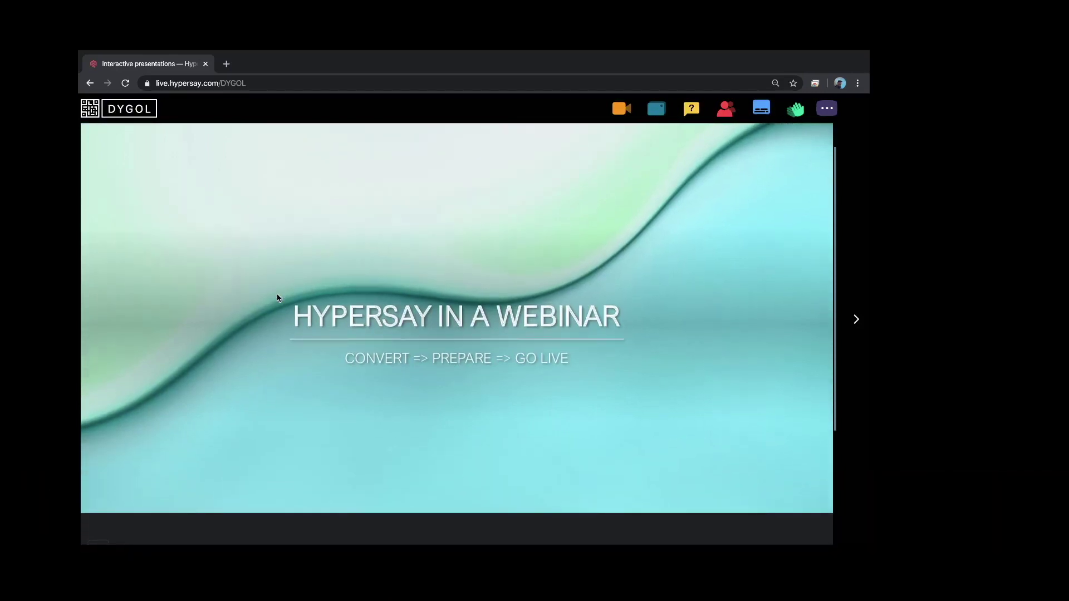
pyautogui.scroll(-3, 277, 298)
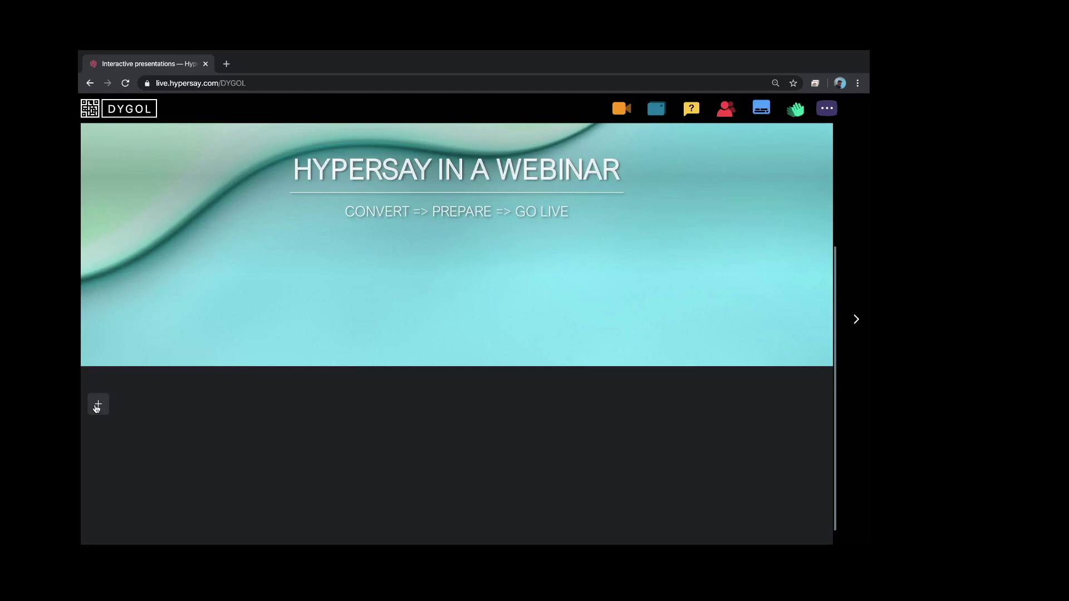
pyautogui.click(98, 406)
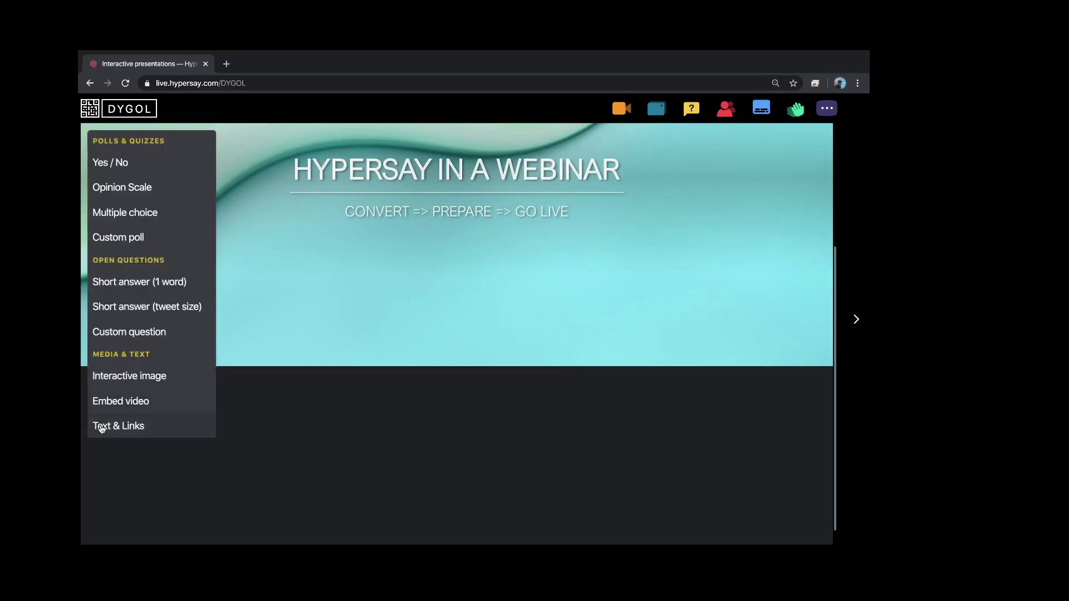
# Save a Text & Links note: 'Bonjour = Hello Ca va? Are you fine', plus a speaker label and pasted question
pyautogui.click(102, 426)
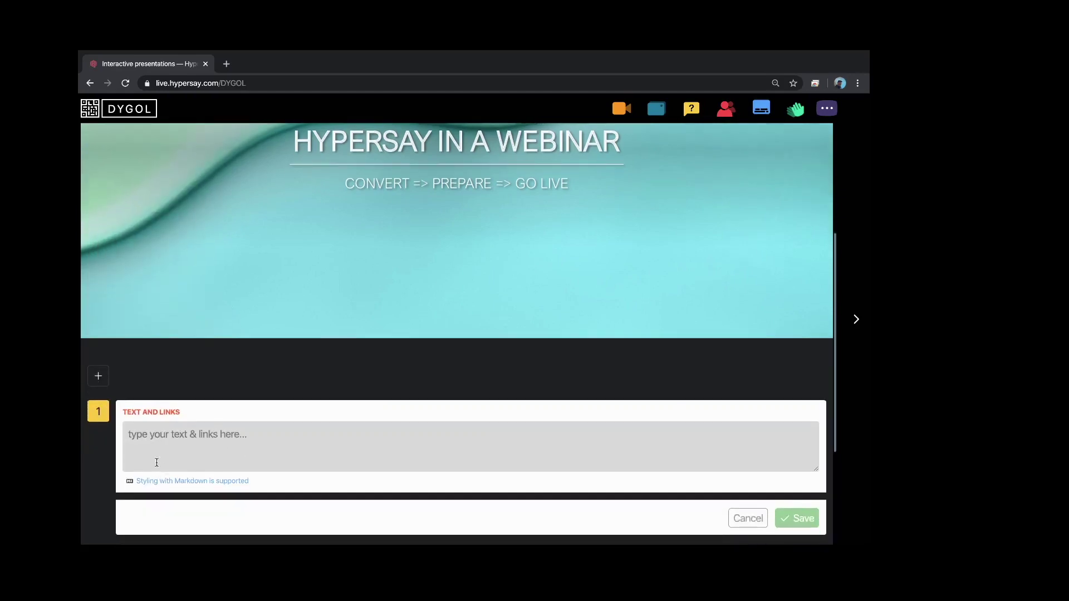
pyautogui.click(143, 433)
pyautogui.write('B')
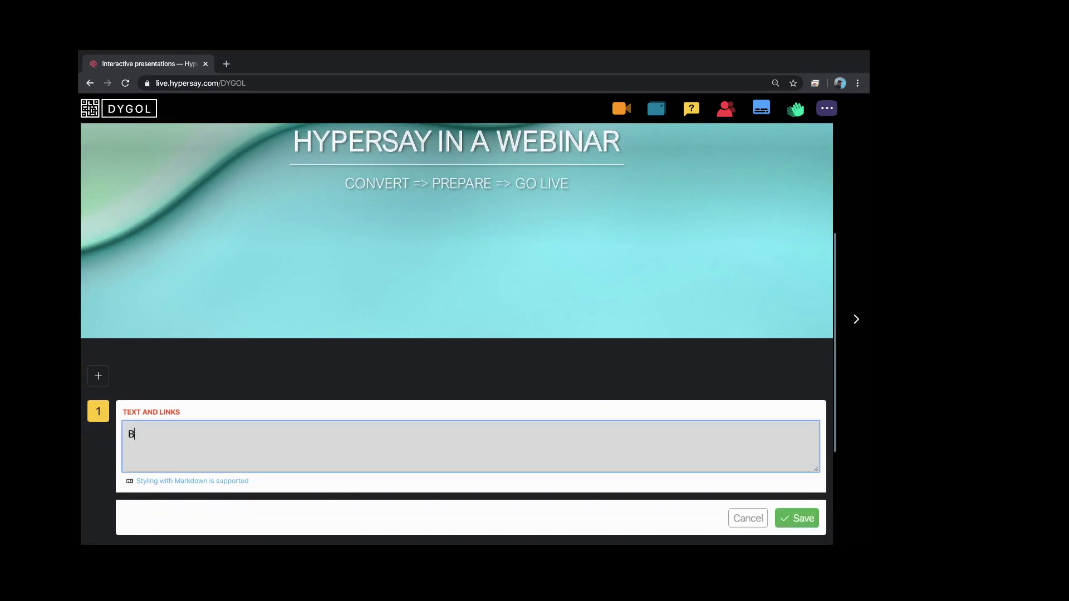
pyautogui.write('onjour')
pyautogui.write(' = Hello ')
pyautogui.write('Ca va')
pyautogui.write('?  ')
pyautogui.write('Are you fine')
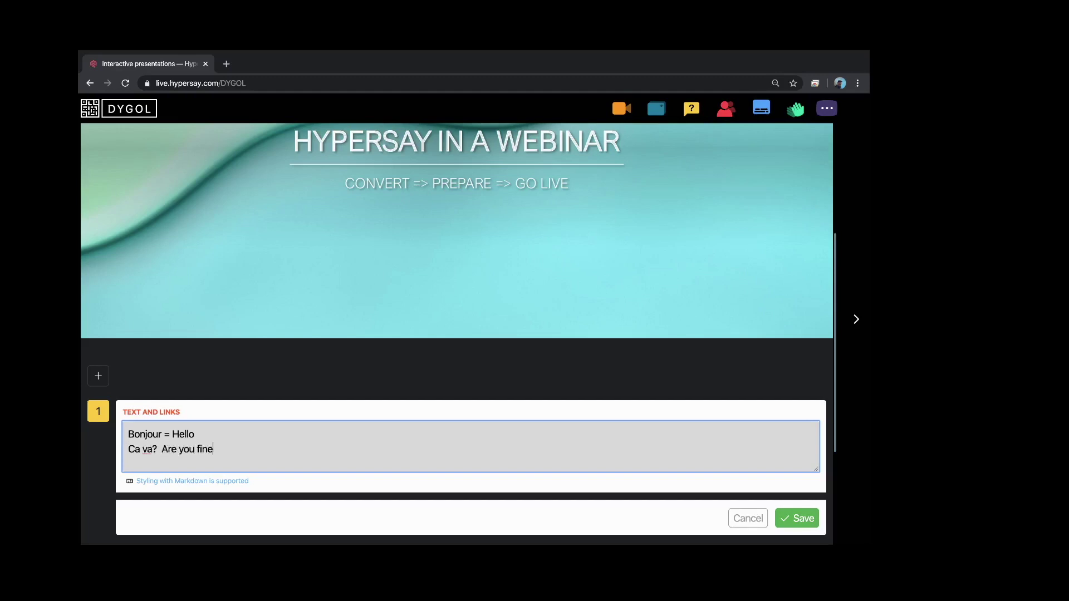
pyautogui.press('Return')
pyautogui.write('David Says')
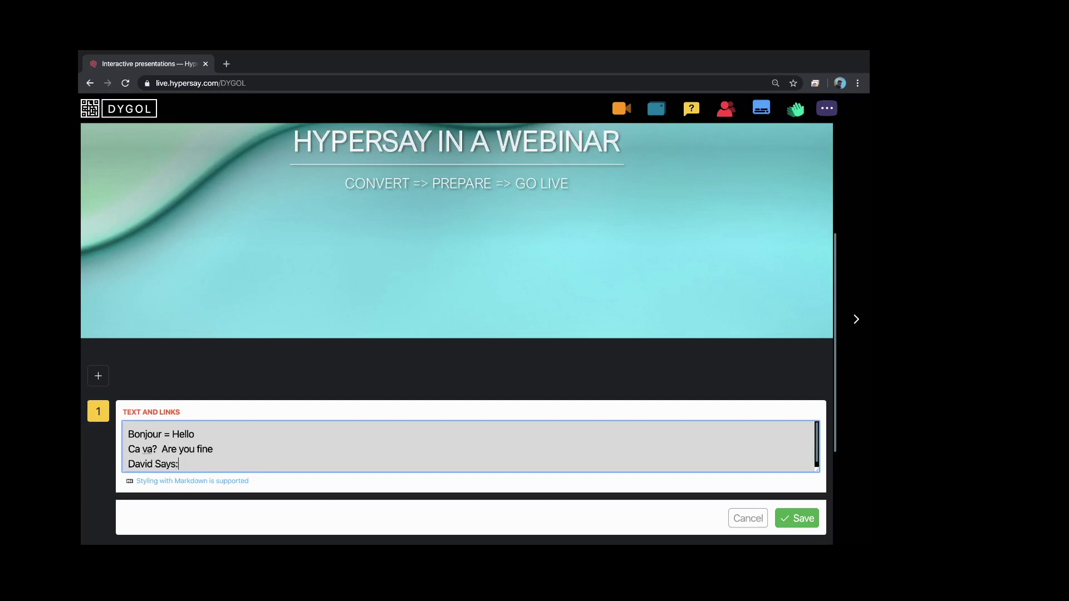
pyautogui.write(':')
pyautogui.write("Pourquoi sommes-nous à la maison et non à l'école?")
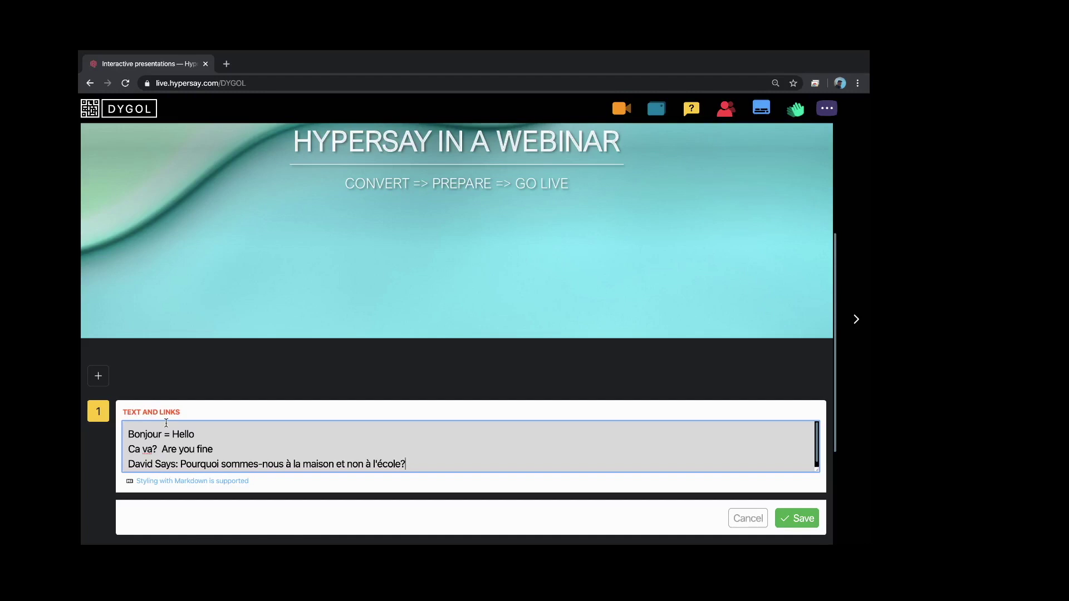
pyautogui.scroll(-2, 212, 305)
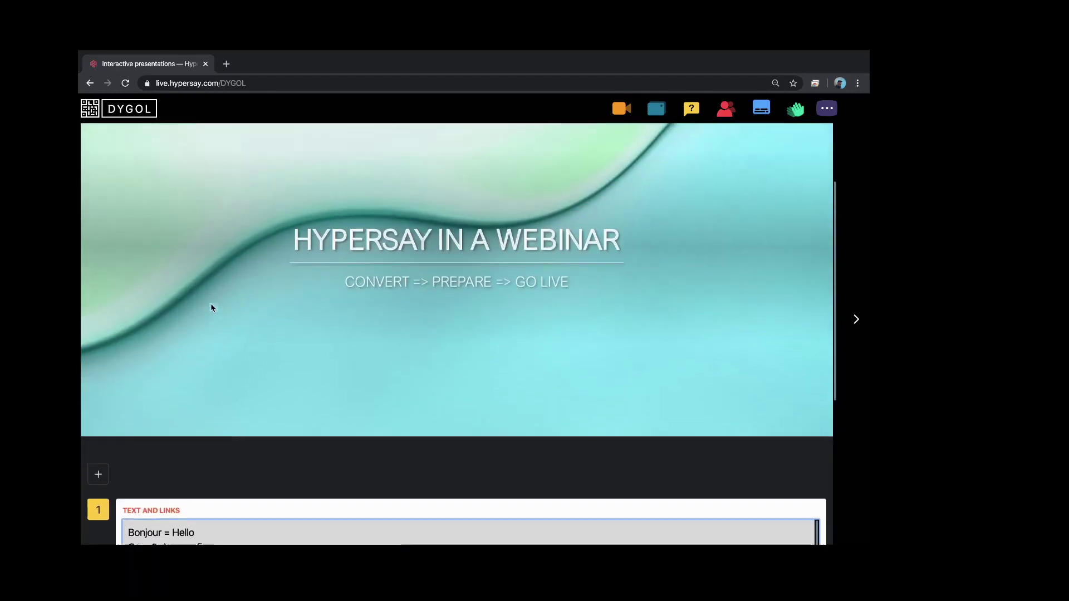
pyautogui.scroll(-3, 233, 306)
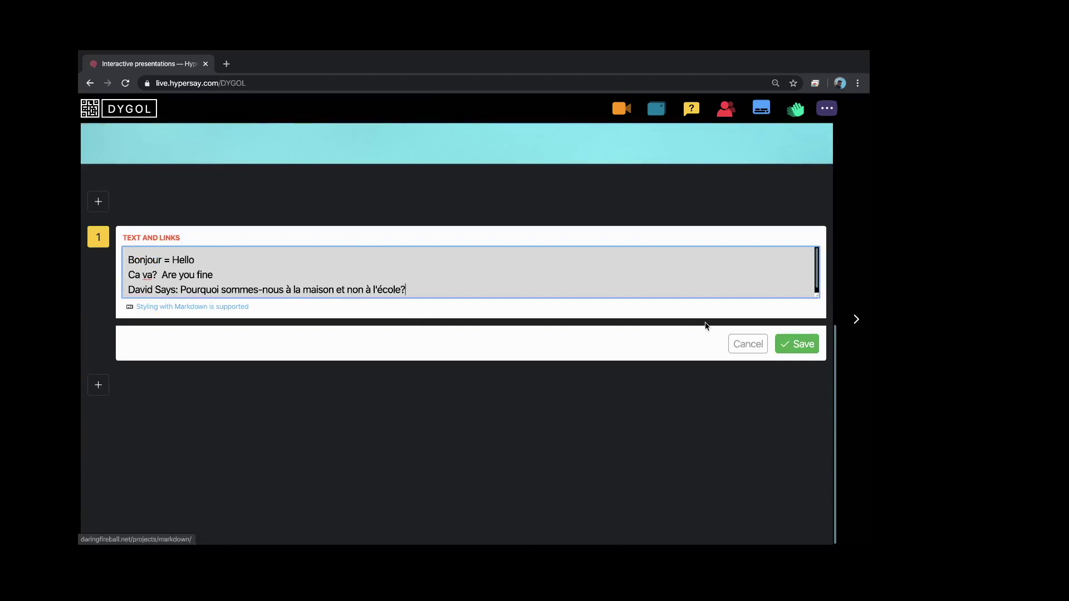
pyautogui.click(796, 344)
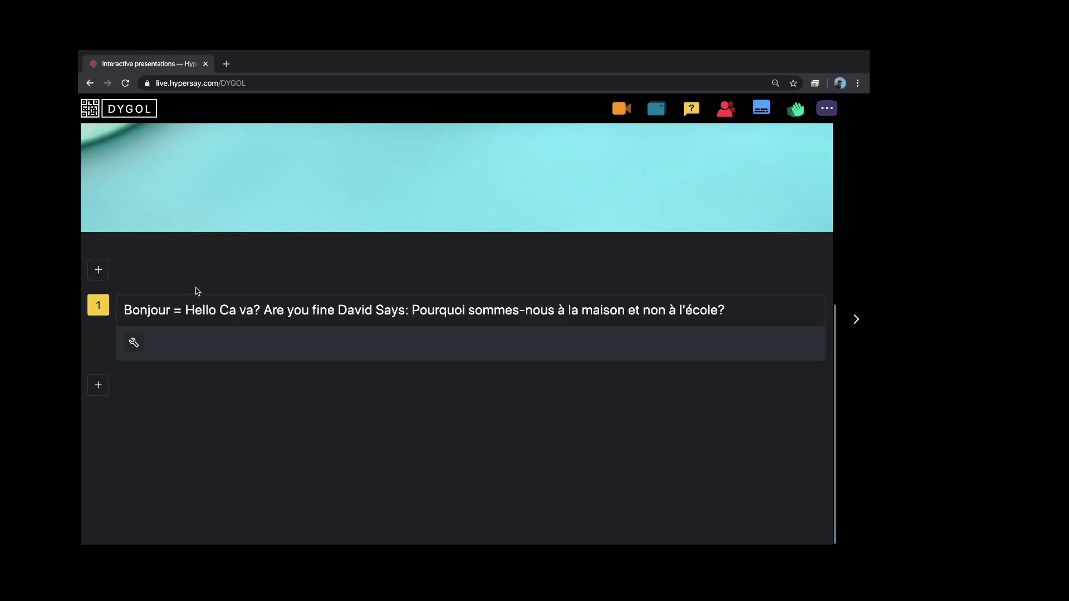
pyautogui.scroll(5, 196, 291)
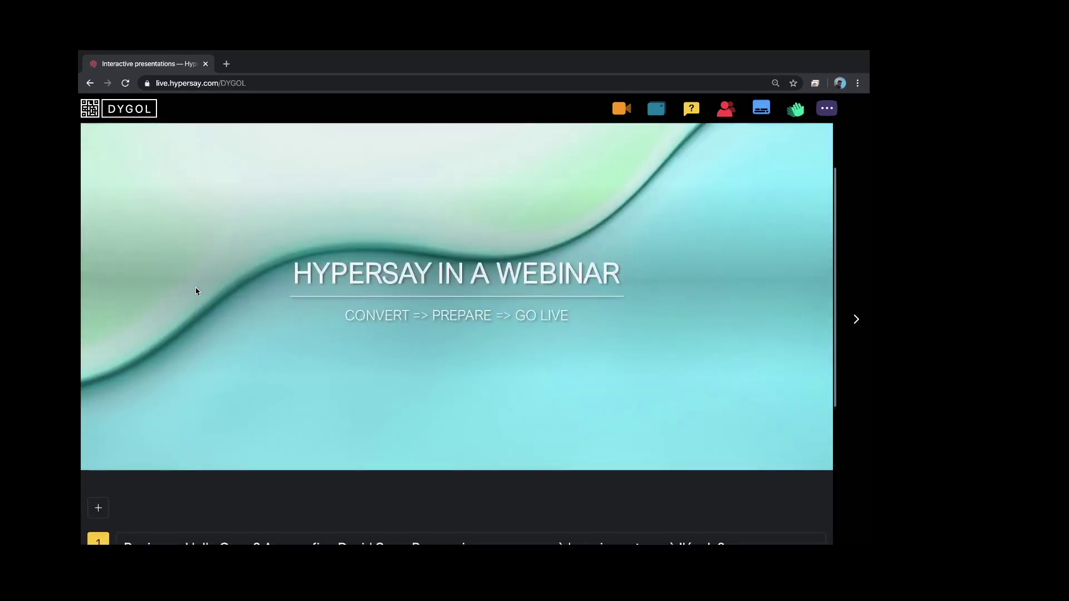
# Turn on the Video playback toggle for everyone in the session settings
pyautogui.scroll(2, 196, 292)
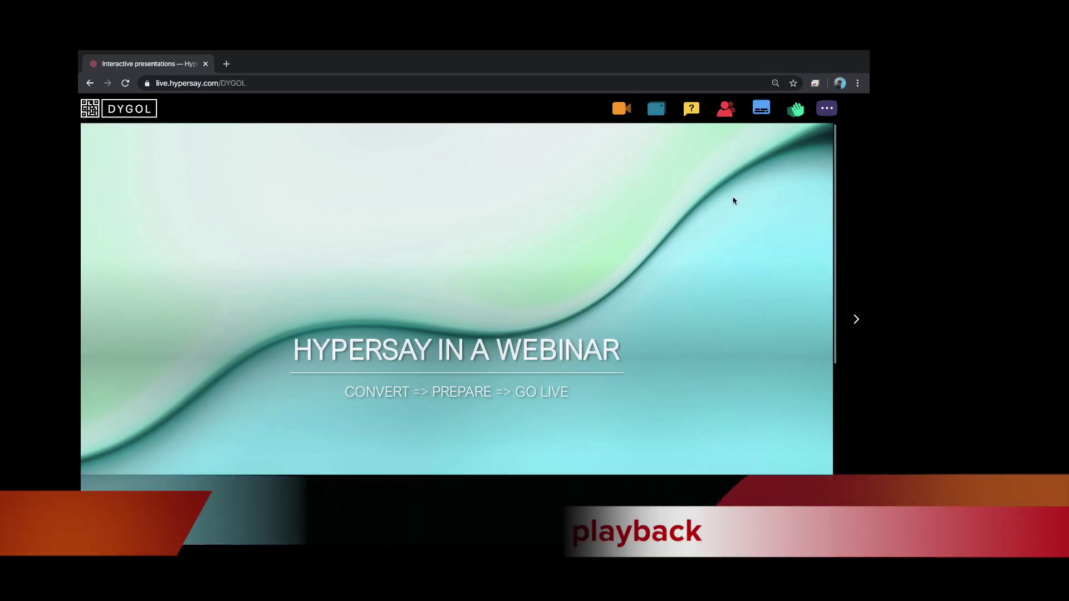
pyautogui.click(826, 109)
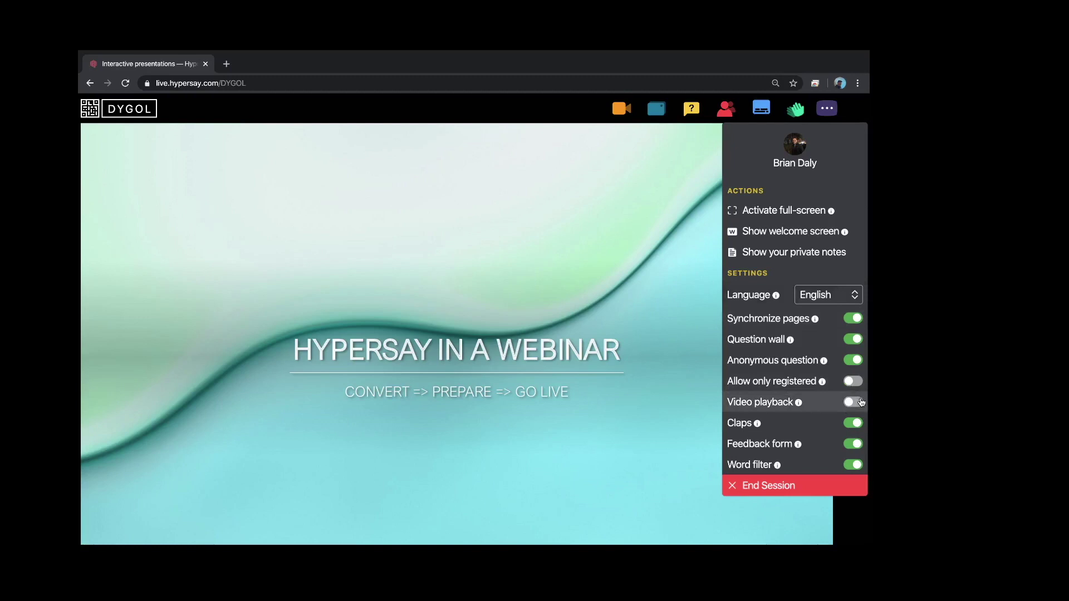
pyautogui.click(861, 402)
# Review the participants list of two offline attendees, then show the slide thumbnails panel
pyautogui.click(729, 113)
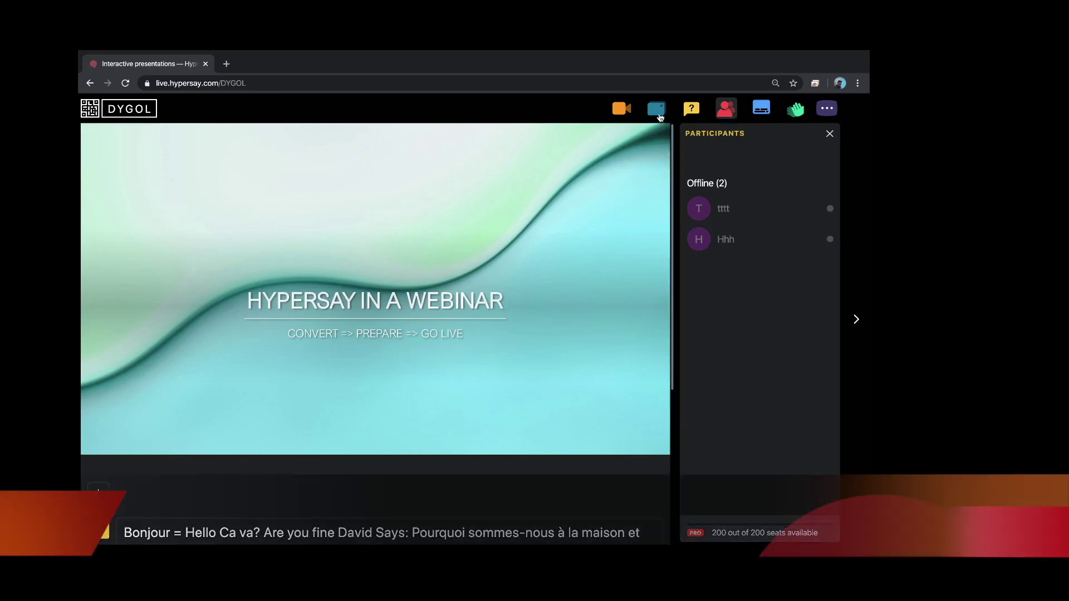
pyautogui.click(656, 108)
pyautogui.scroll(-3, 700, 324)
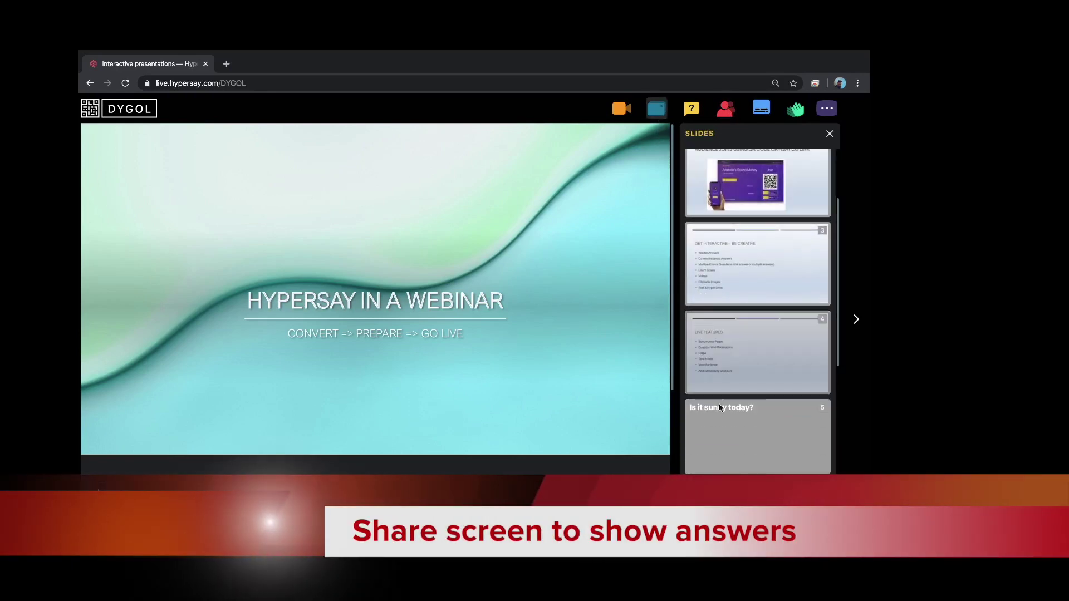
# Open slide 5 'Is it sunny today?', unfreeze the poll and show its answers as a pie chart
pyautogui.click(722, 428)
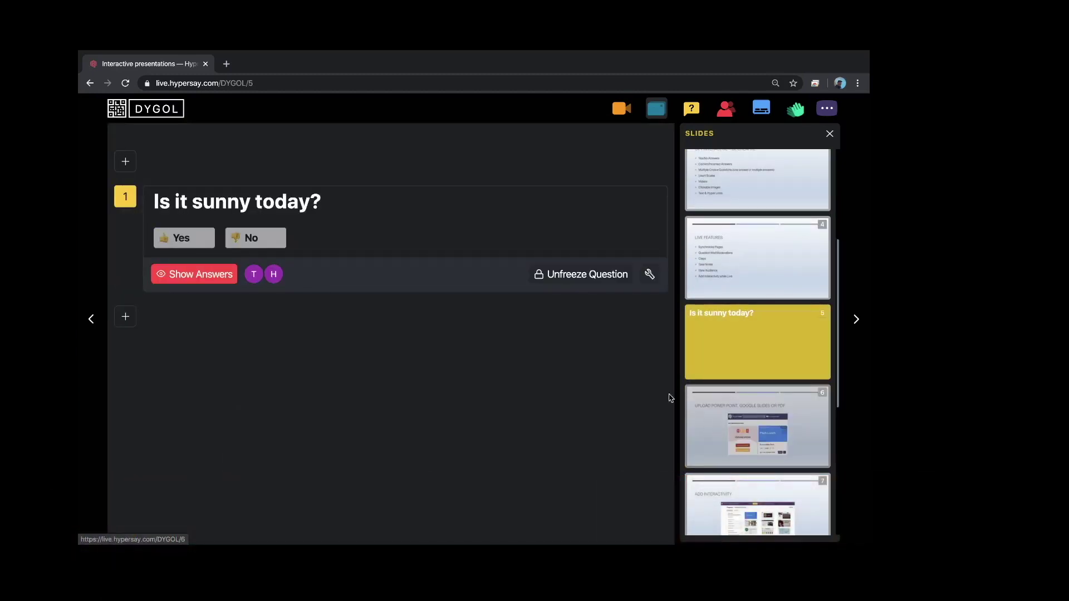
pyautogui.click(594, 276)
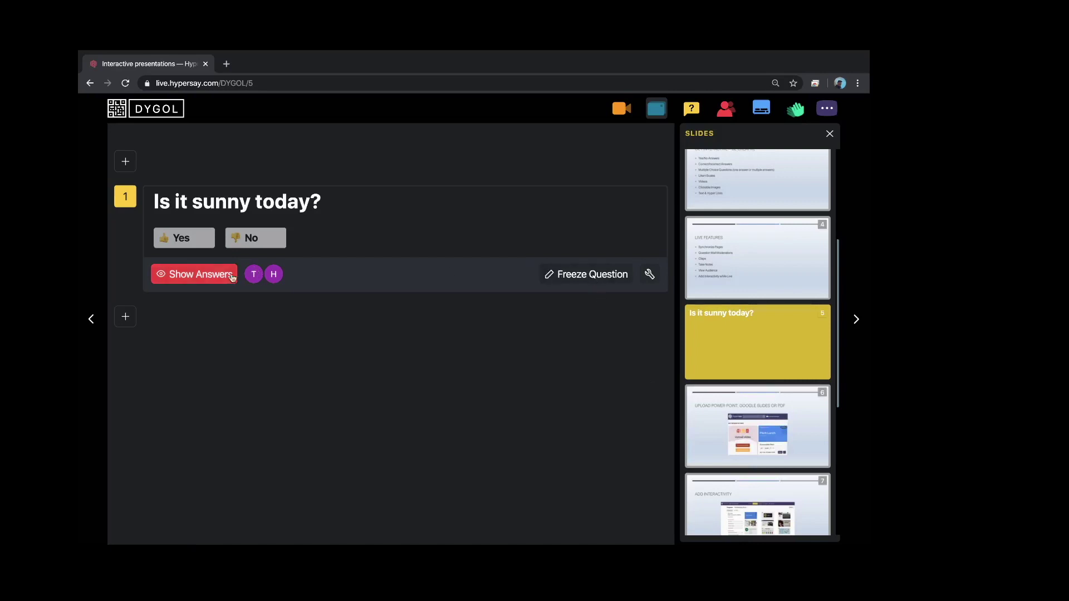
pyautogui.click(210, 276)
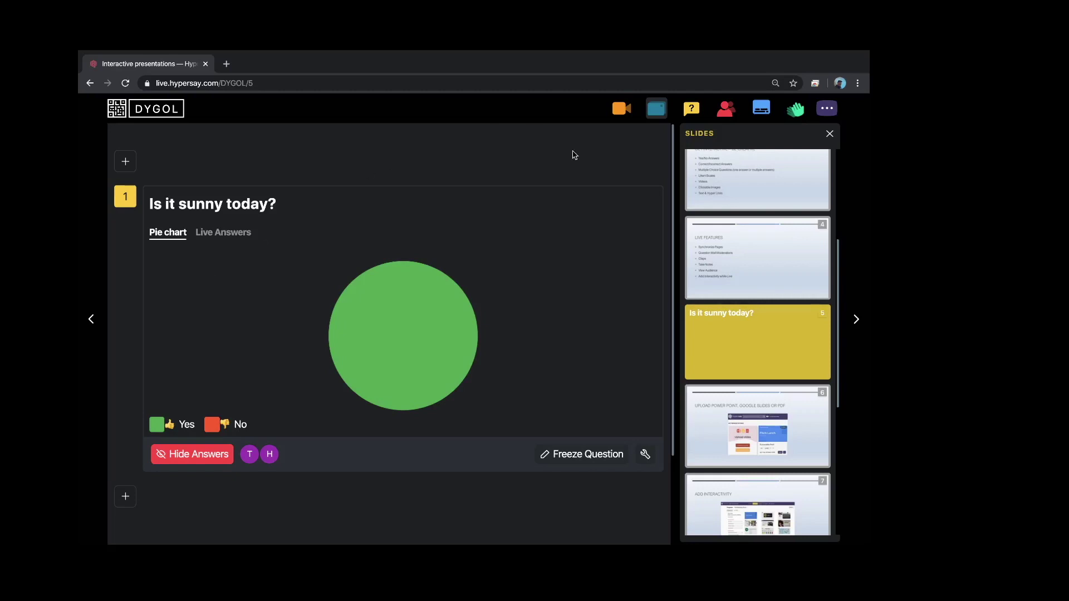
# End the live session and return to the presentations dashboard
pyautogui.click(826, 112)
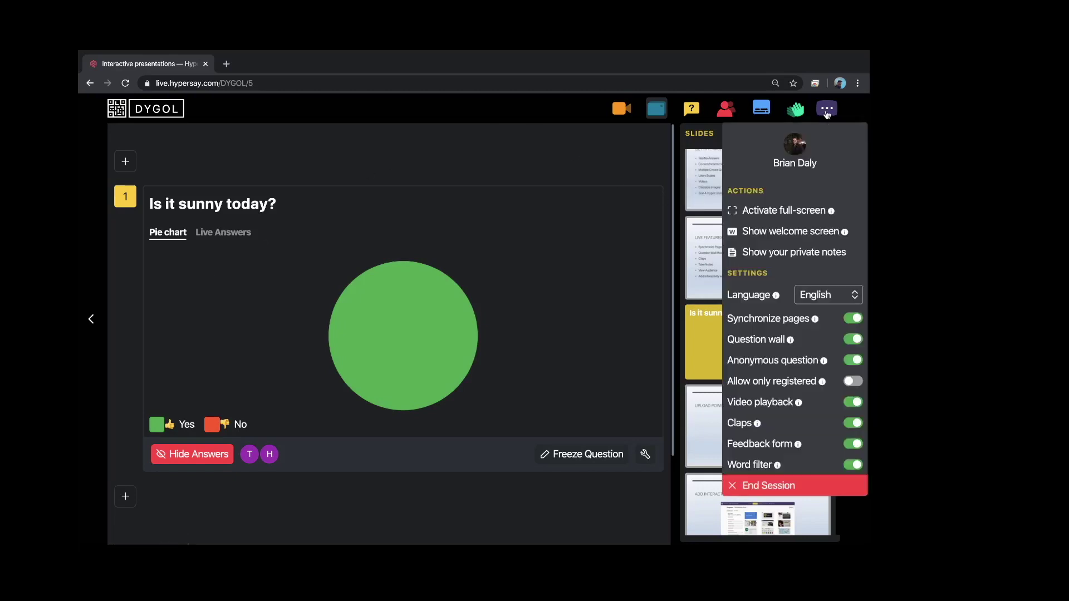
pyautogui.click(750, 486)
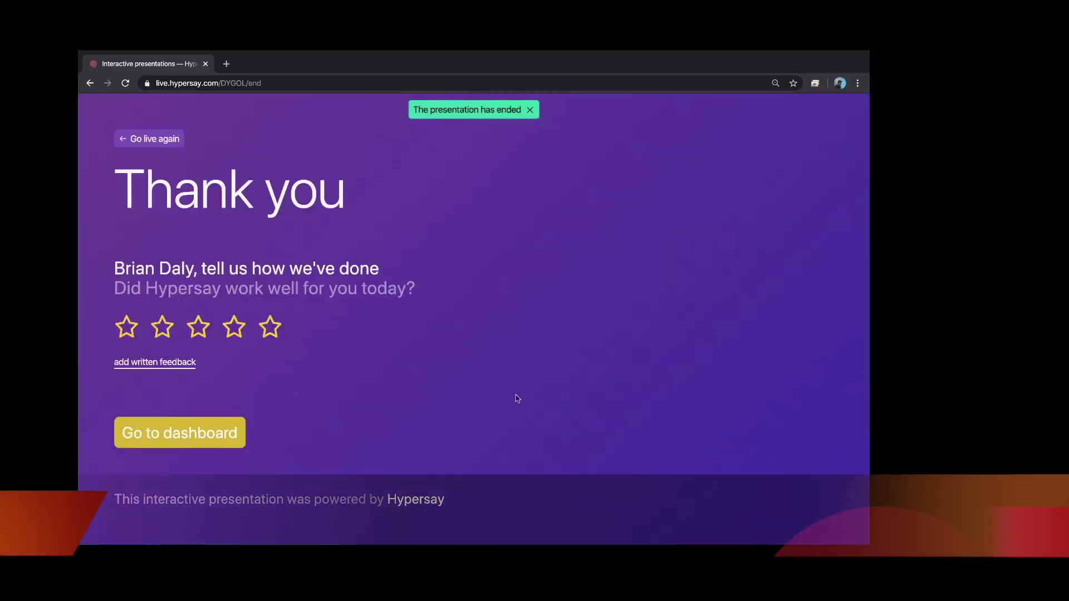
pyautogui.click(213, 434)
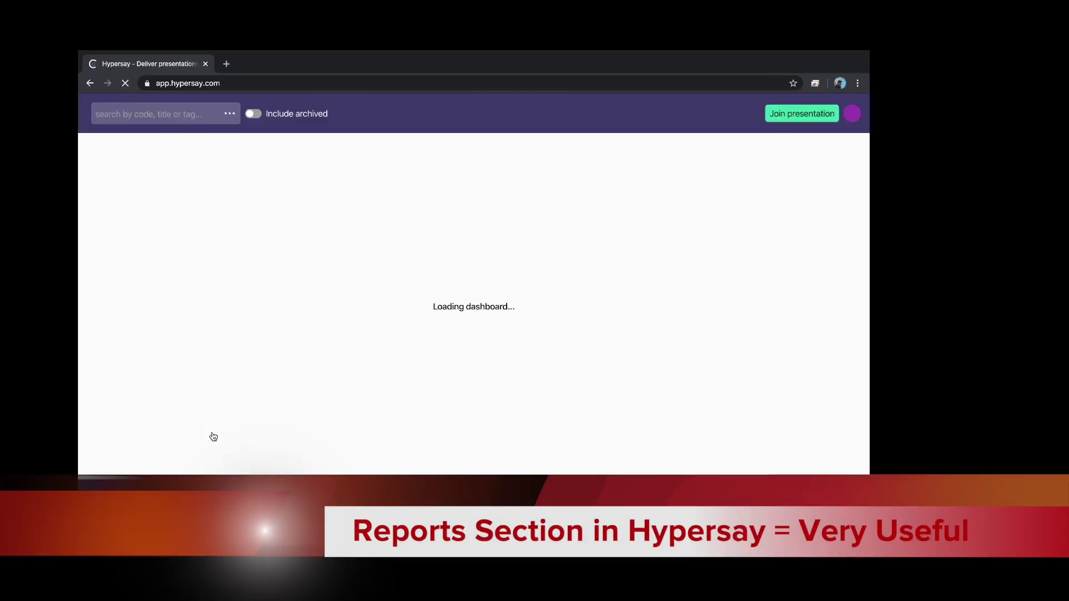
# Open the Reports for Pitch Lunch Feb 4 2020 @ Google, showing 13 participants and 41 answers
pyautogui.scroll(-3, 264, 393)
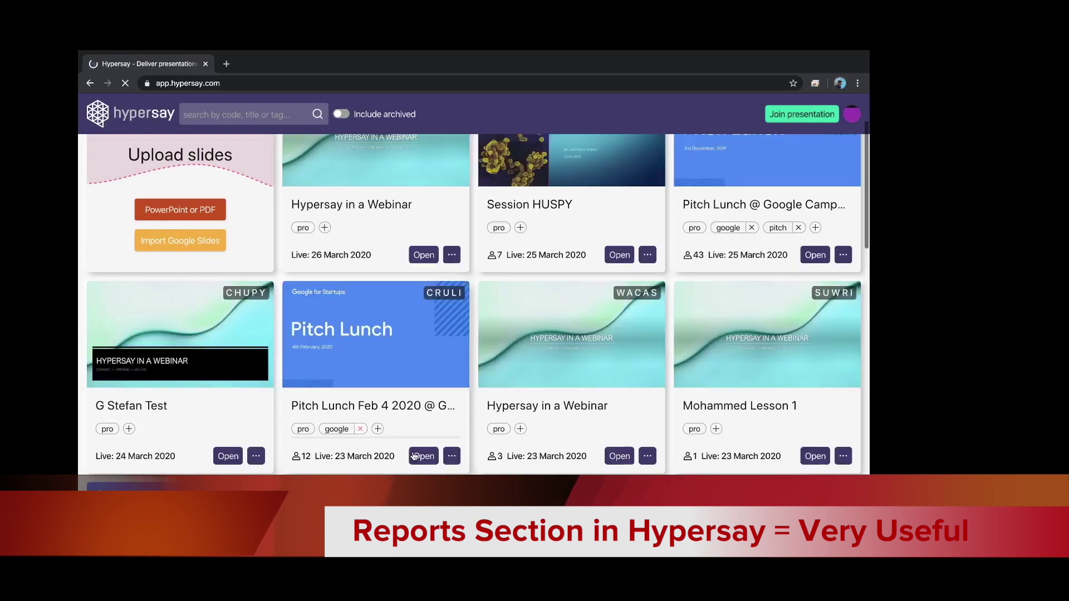
pyautogui.click(452, 456)
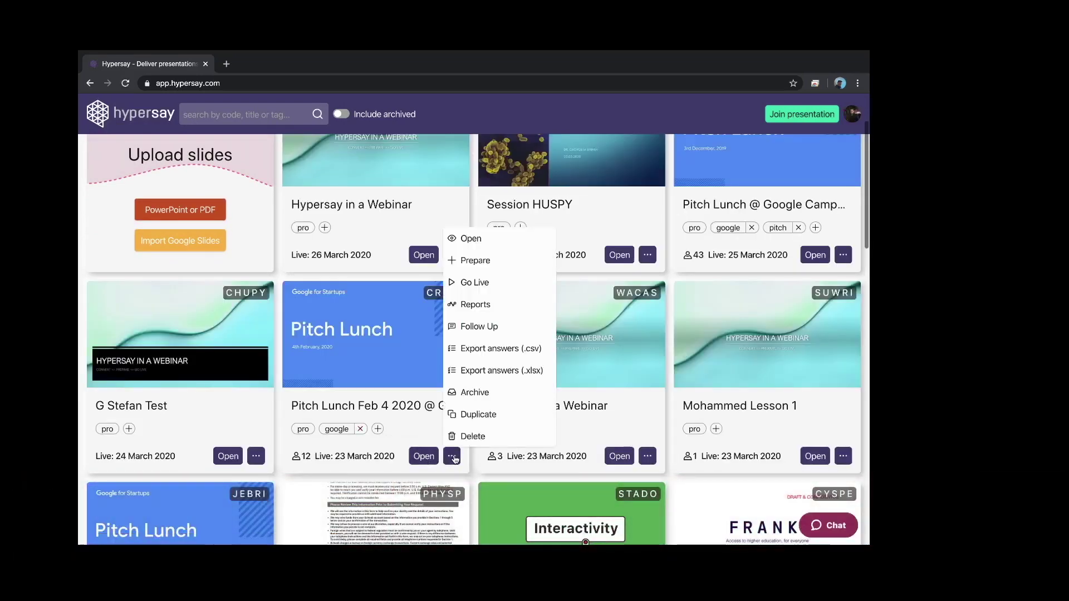
pyautogui.click(461, 307)
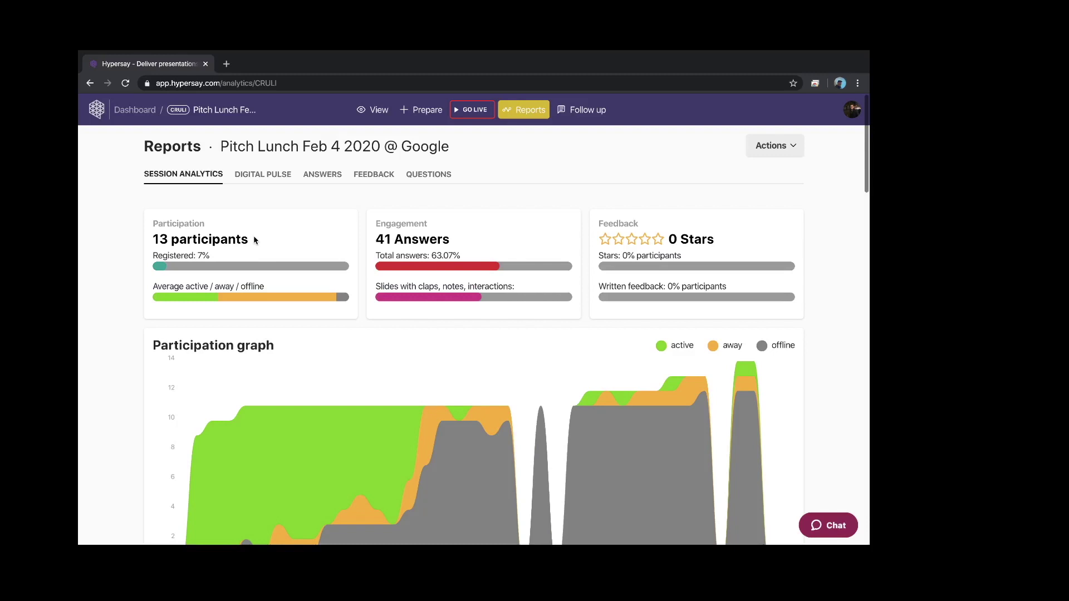
pyautogui.scroll(-3, 254, 240)
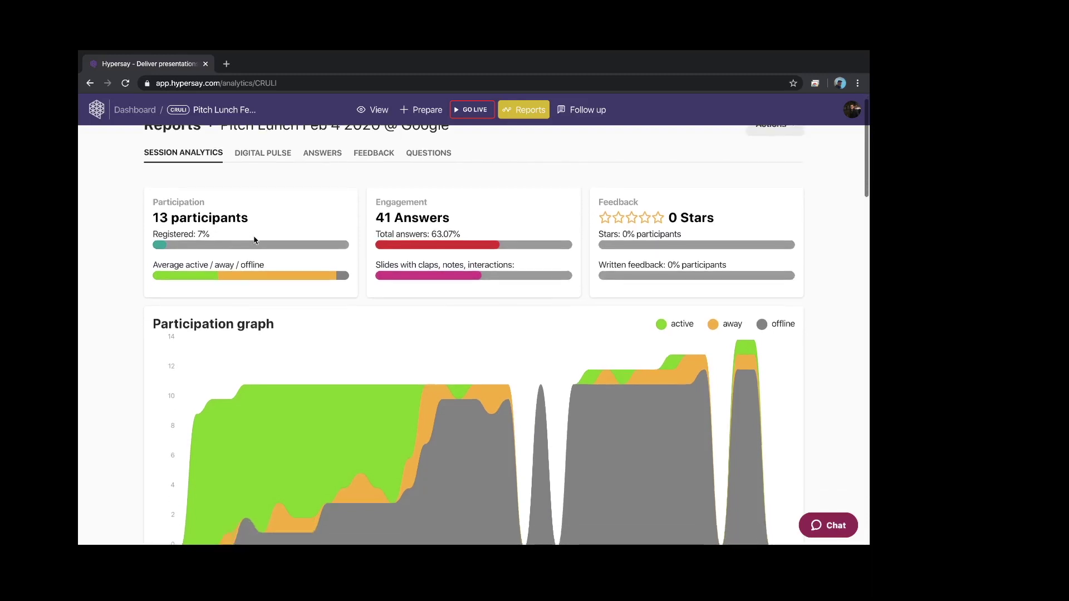
pyautogui.scroll(-5, 254, 237)
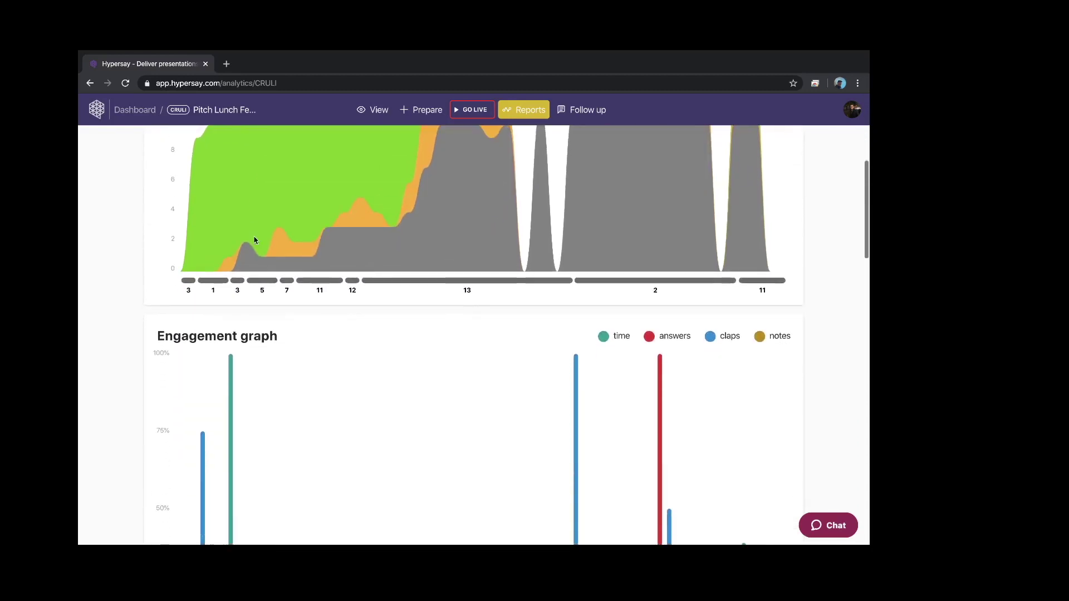
pyautogui.scroll(-4, 255, 240)
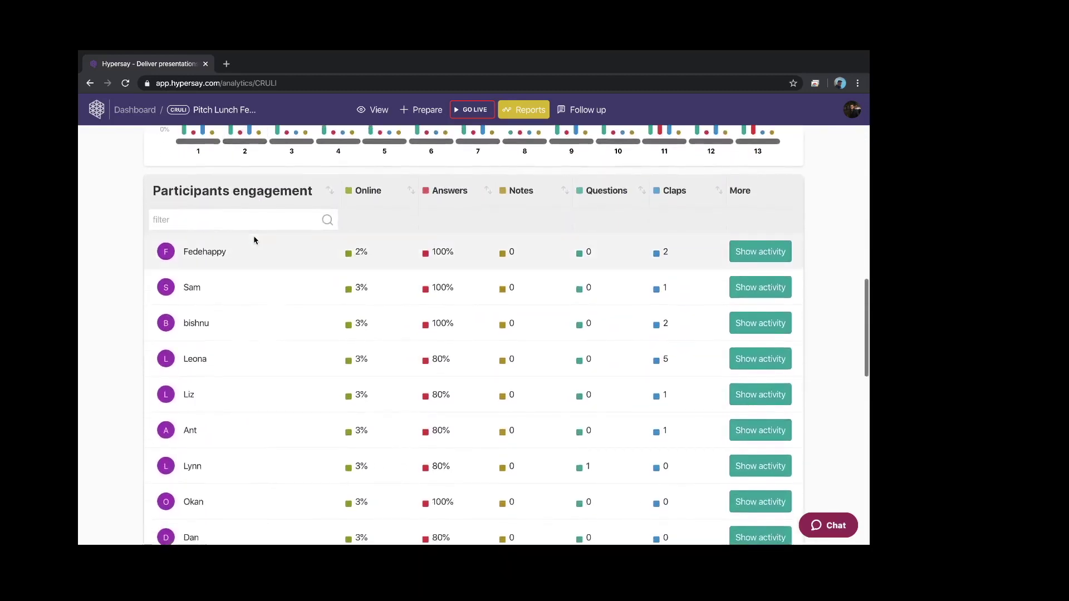
pyautogui.scroll(-8, 254, 240)
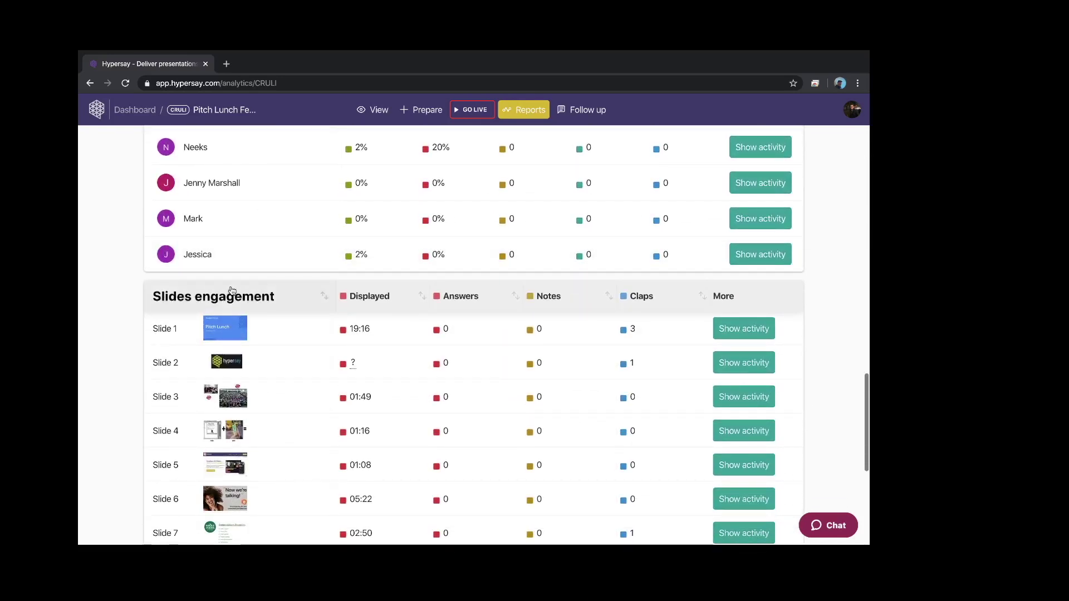
pyautogui.scroll(12, 231, 290)
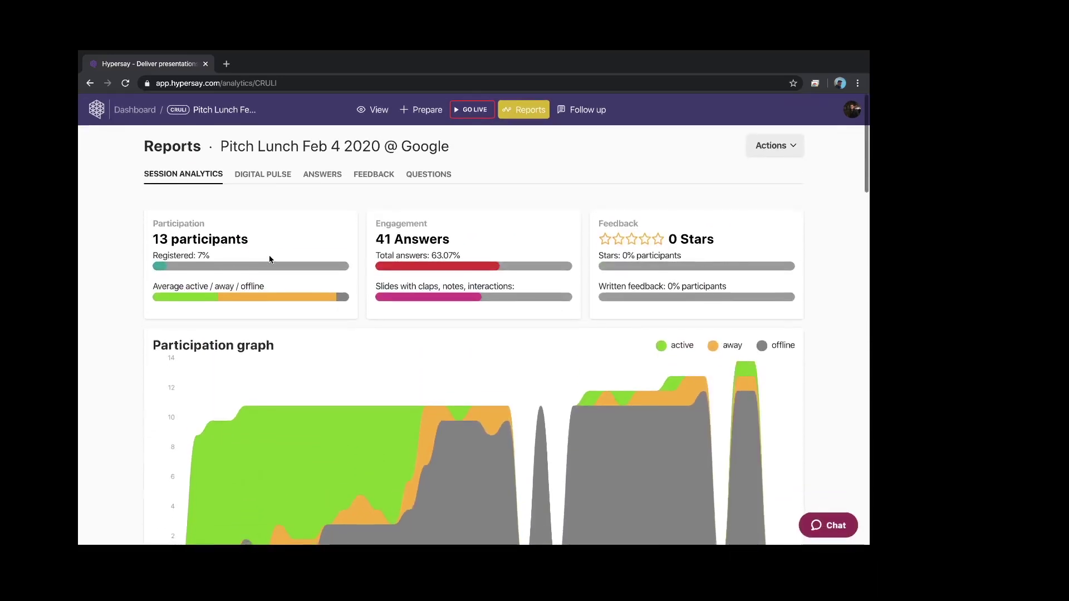
# Show the Digital Pulse chart, with pulse scores falling from about 2 to 0
pyautogui.click(268, 181)
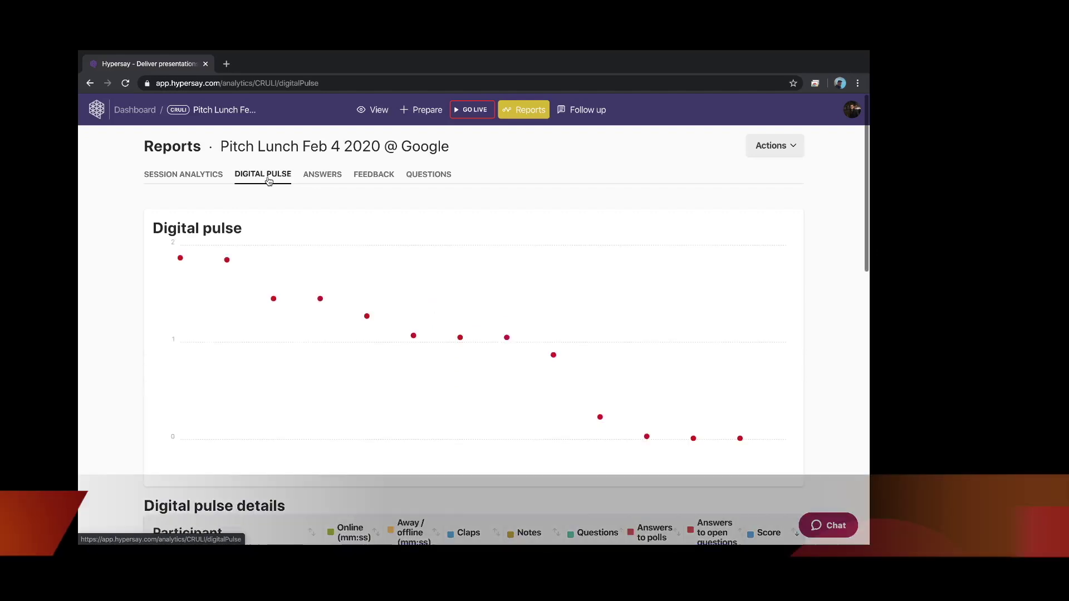